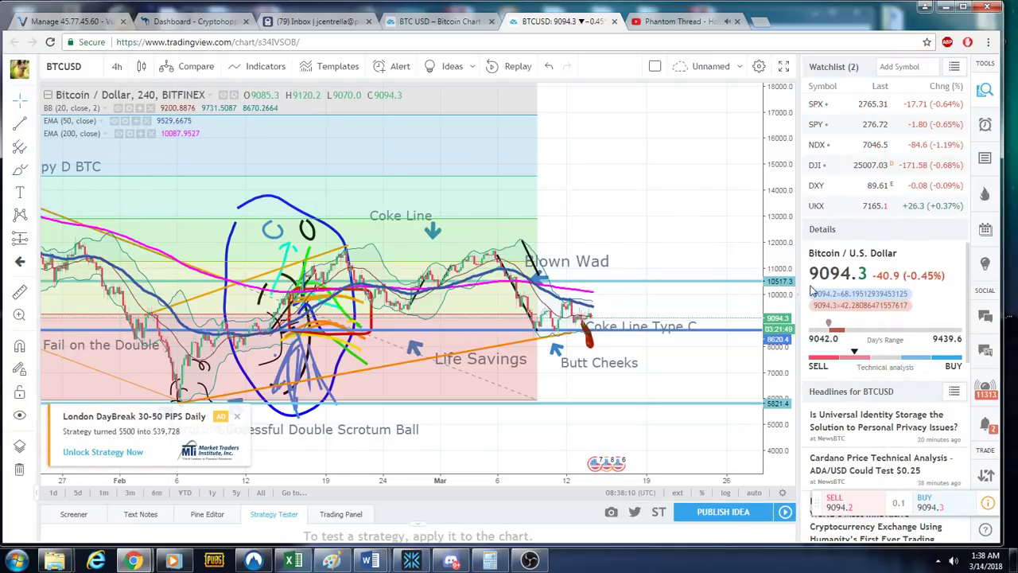
# Step: Rescale the BTCUSD chart's price axis to show a wider price range
pyautogui.scroll(-1, 676, 326)
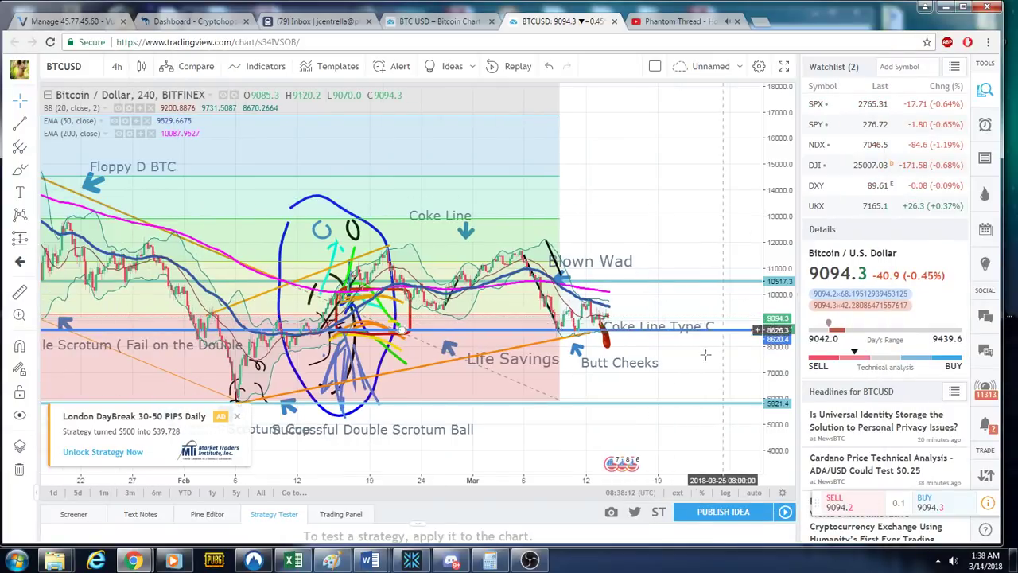
pyautogui.hscroll(2, 706, 354)
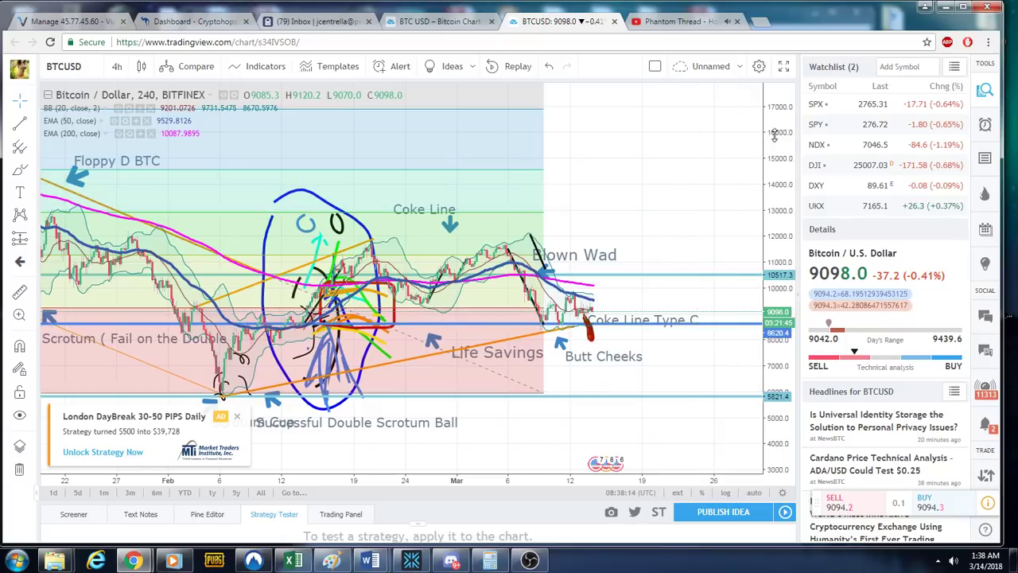
pyautogui.moveTo(774, 135); pyautogui.dragTo(776, 155)
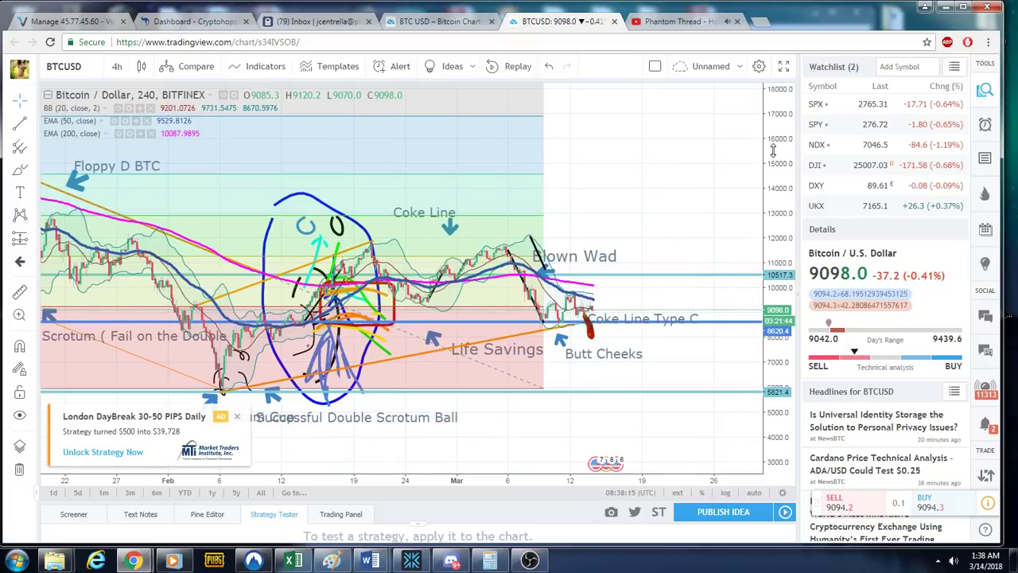
# Step: Hide the London DayBreak ad, pan to later dates, and bring up the ProfitTrailer monitor
pyautogui.click(237, 419)
pyautogui.click(368, 393)
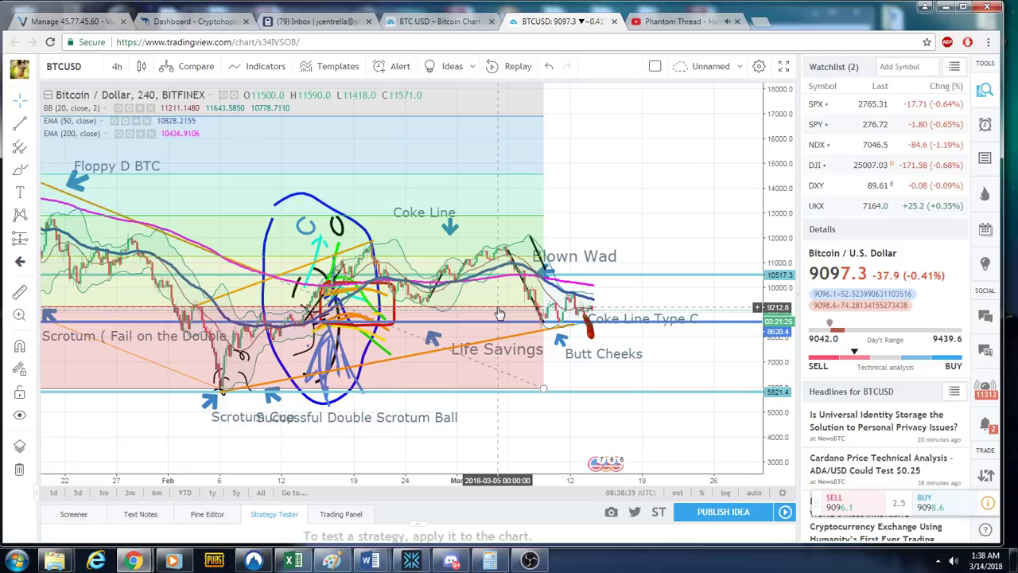
pyautogui.moveTo(669, 356); pyautogui.dragTo(601, 360)
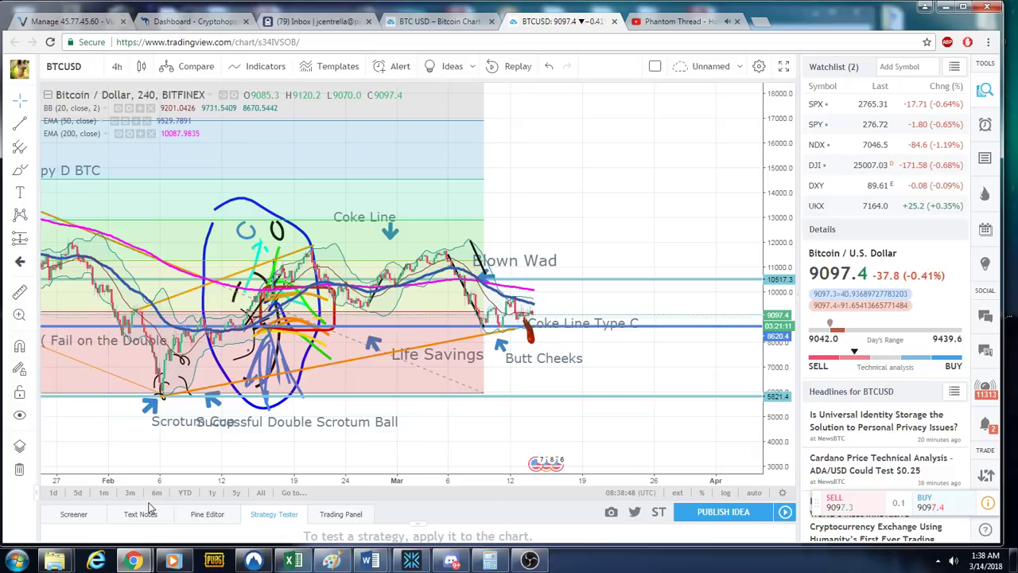
pyautogui.click(198, 502)
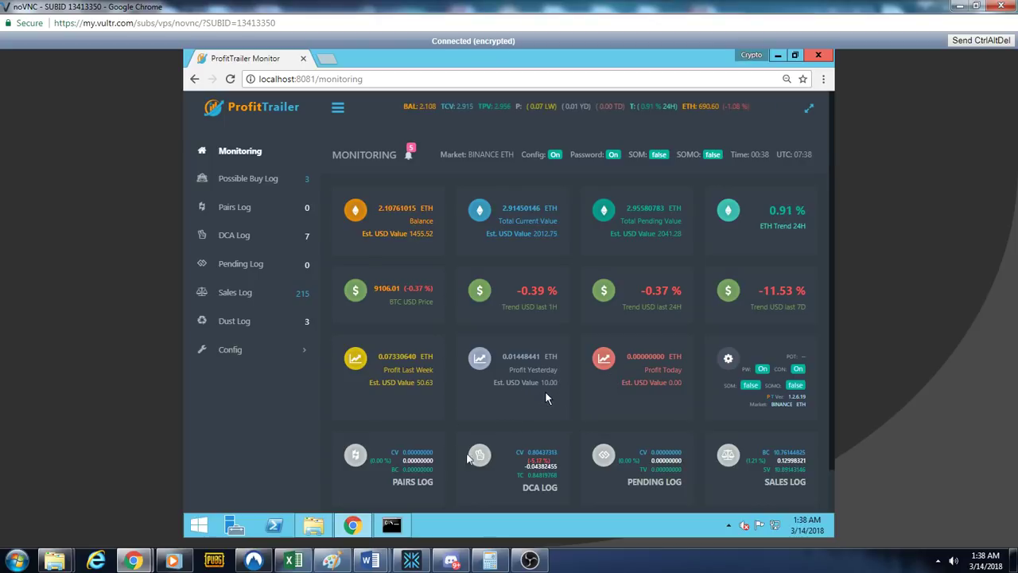
# Step: Open the ProfitTrailer Daily Interest workbook from the Excel taskbar icon
pyautogui.click(293, 560)
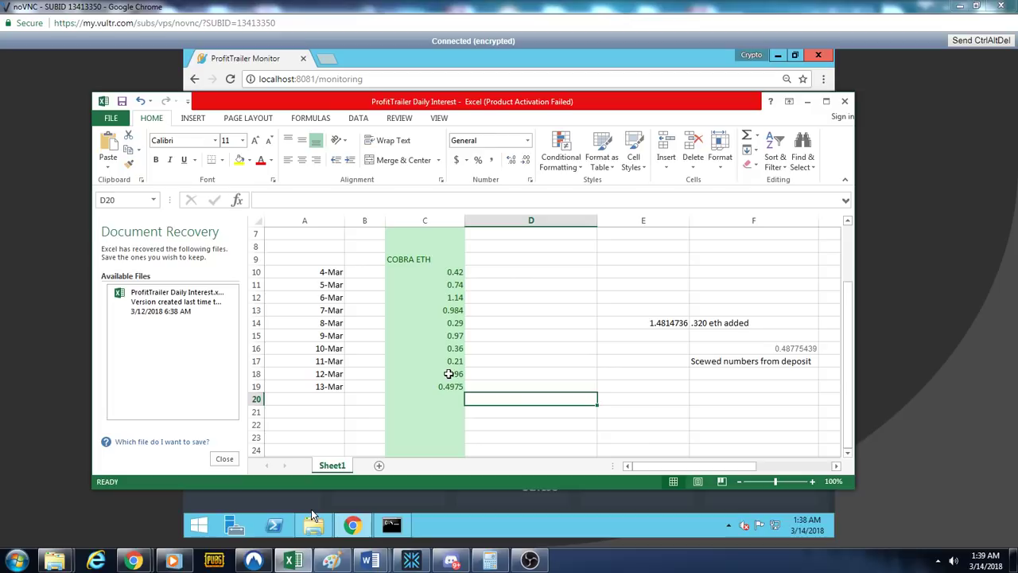
# Step: In a cleared Calculator, start summing the daily profits: 0.42, 0.74, 1.14, 0.984, 0.29
pyautogui.click(454, 272)
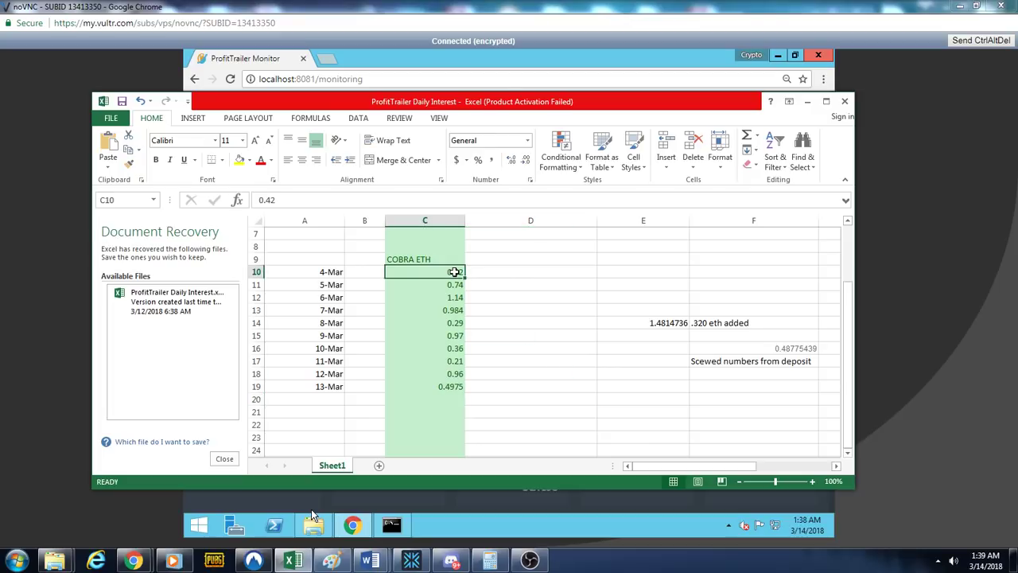
pyautogui.click(490, 561)
pyautogui.click(834, 313)
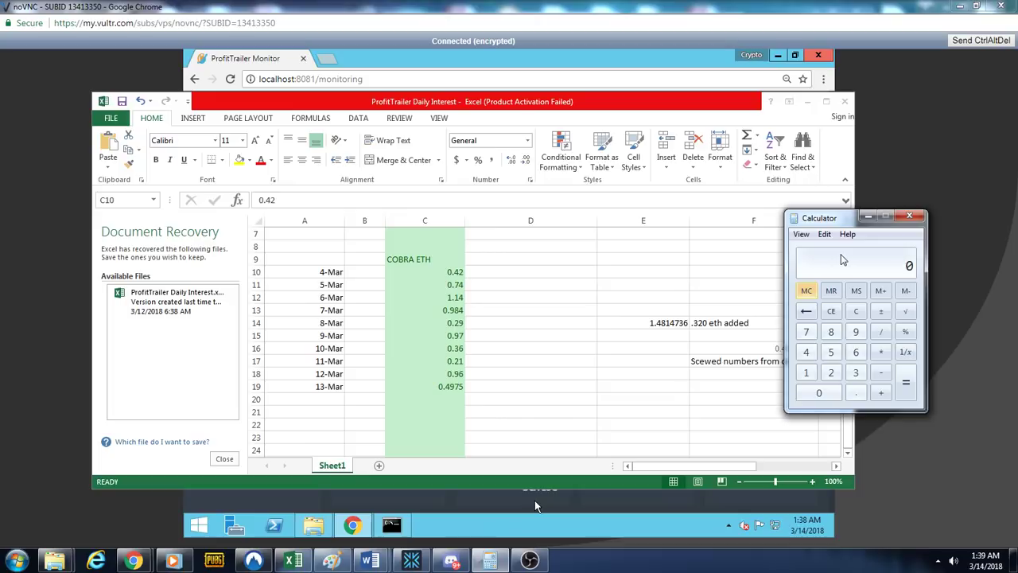
pyautogui.write('.4')
pyautogui.write('2')
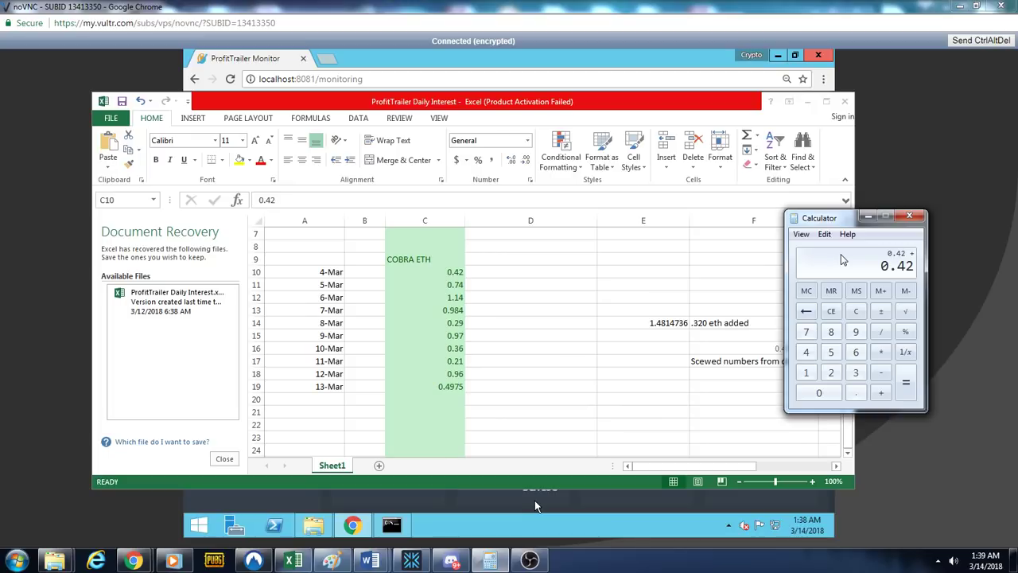
pyautogui.write(' + 0.74')
pyautogui.press('+')
pyautogui.write('1.14')
pyautogui.press('+')
pyautogui.write('0.984')
pyautogui.press('+')
pyautogui.write('0.29')
pyautogui.press('+')
# Step: Add 0.97, 0.36, 0.21, 0.96 and 0.4975 for a 6.5715 total, then divide by 10
pyautogui.write('0.9')
pyautogui.write('7')
pyautogui.press('+')
pyautogui.write('0.36')
pyautogui.press('+')
pyautogui.write('0.21')
pyautogui.press('+')
pyautogui.write('0.96')
pyautogui.press('+')
pyautogui.write('0.')
pyautogui.write('4975')
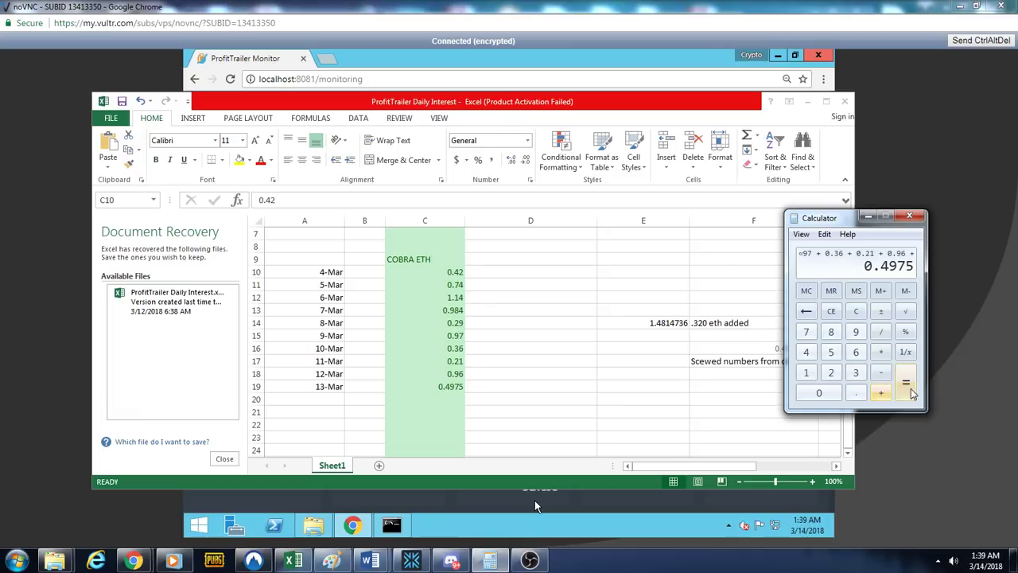
pyautogui.click(905, 383)
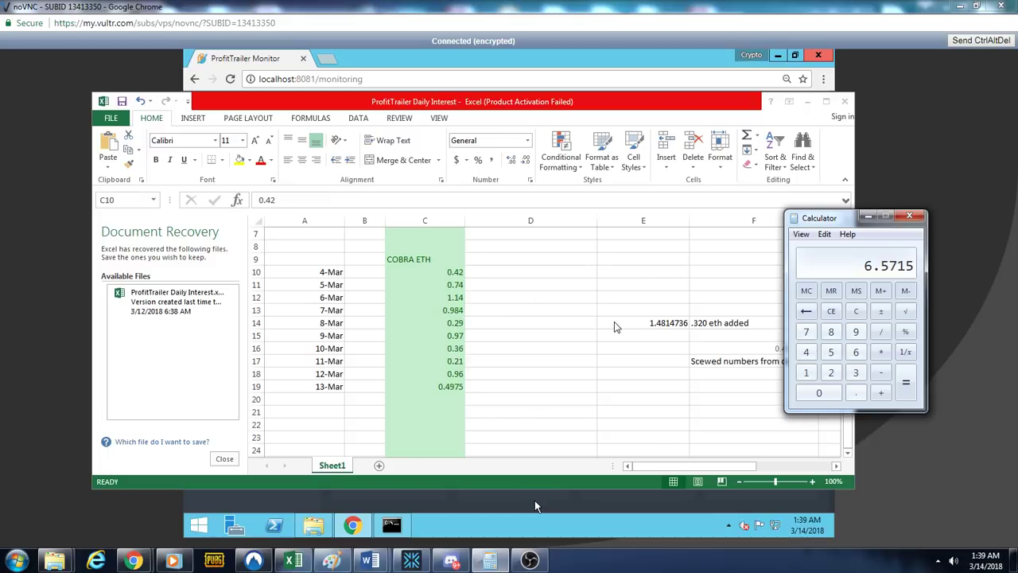
pyautogui.write('/10')
pyautogui.press('Return')
# Step: View ProfitTrailer's DCA Log, Possible Buy Log and Sales Log, then return to TradingView
pyautogui.click(536, 502)
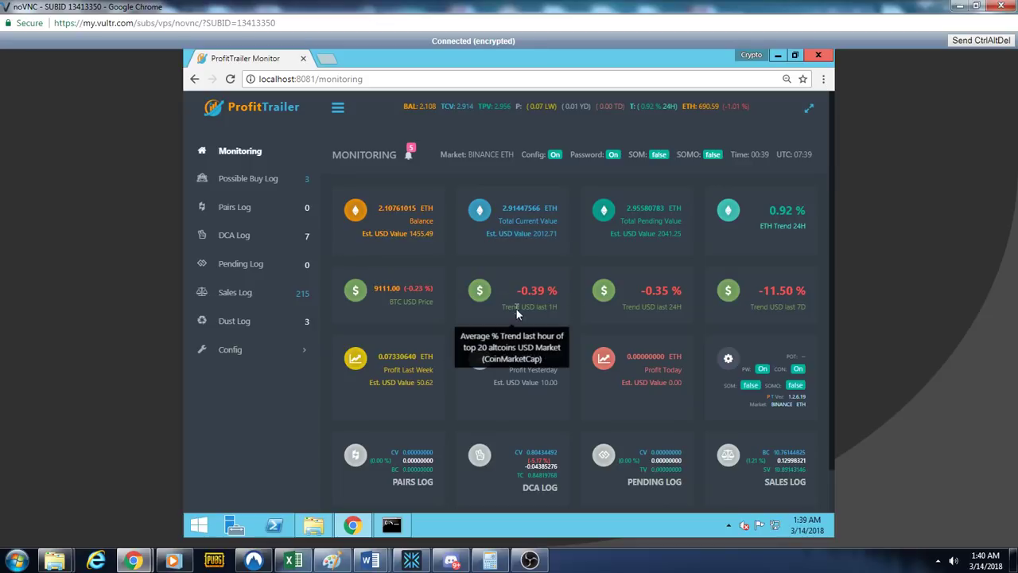
pyautogui.click(241, 238)
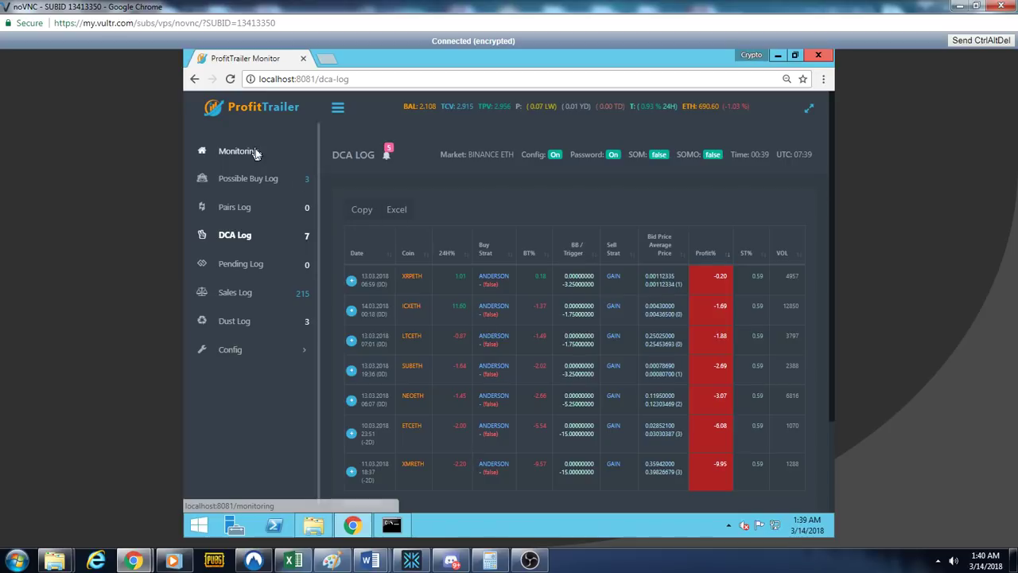
pyautogui.click(266, 182)
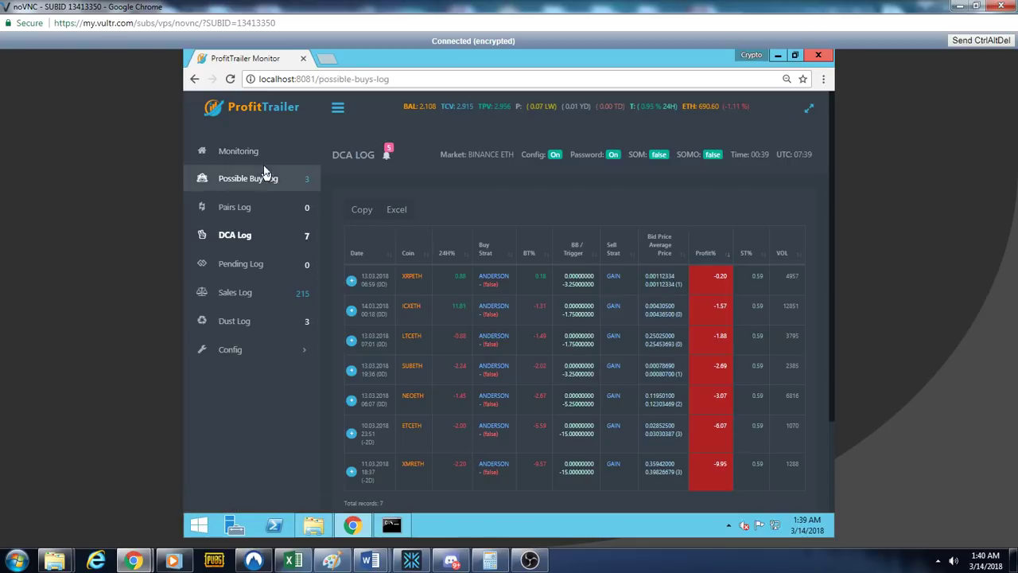
pyautogui.click(279, 293)
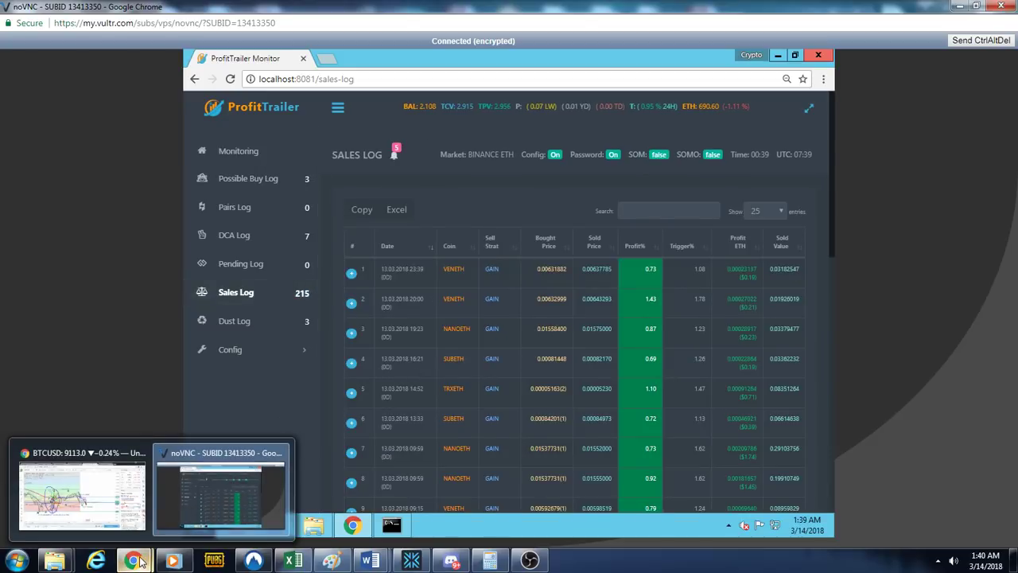
pyautogui.click(82, 489)
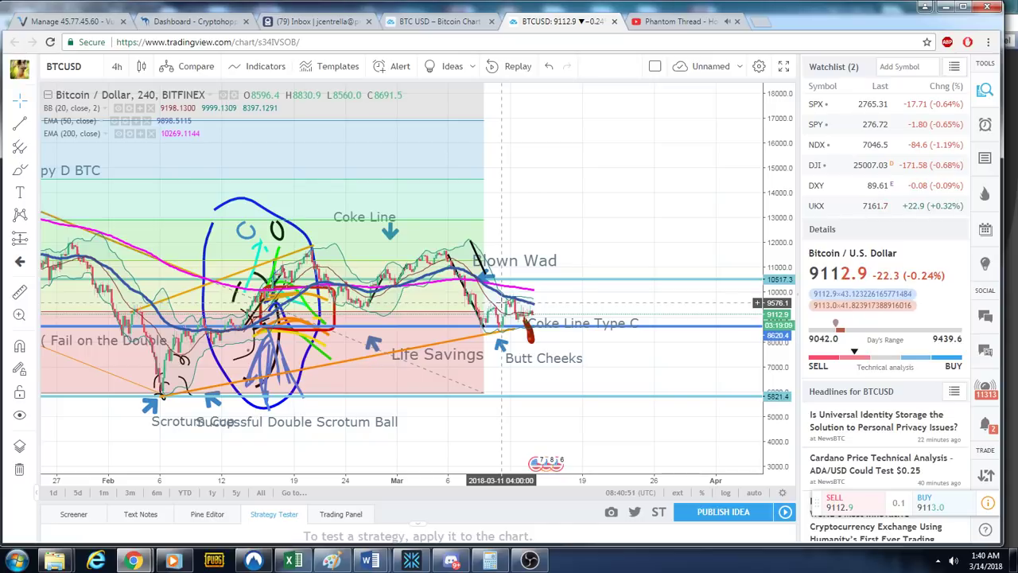
# Step: Enlarge the recent candles, undoing an accidental move of the Butt Cheeks label
pyautogui.scroll(2, 773, 199)
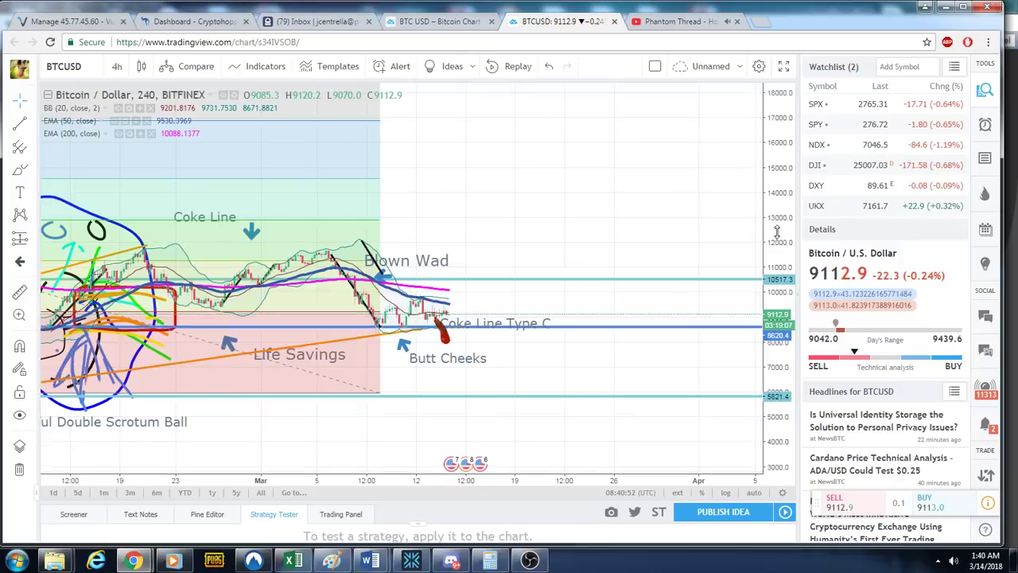
pyautogui.moveTo(773, 203); pyautogui.dragTo(773, 185)
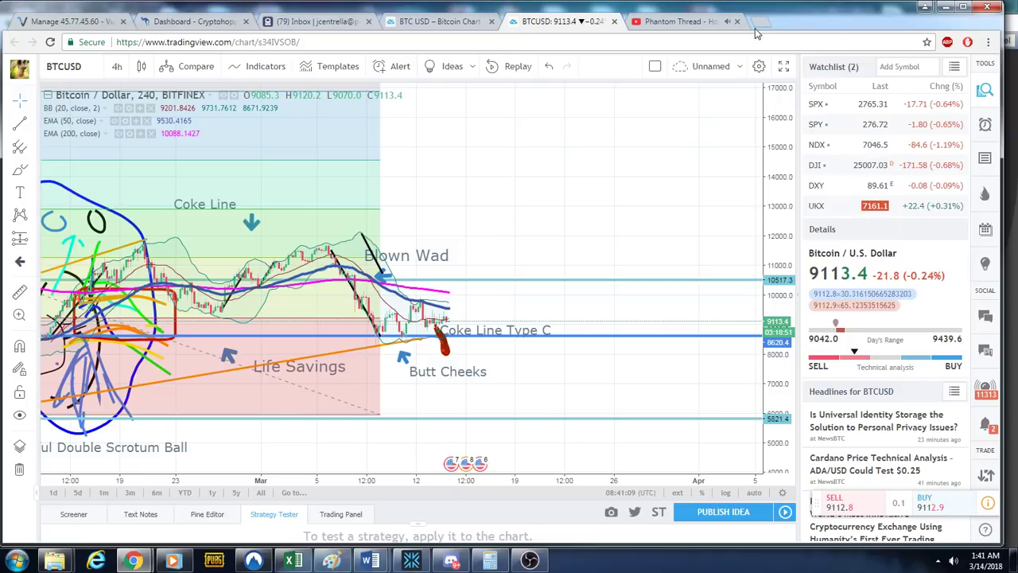
pyautogui.moveTo(458, 371); pyautogui.dragTo(537, 359)
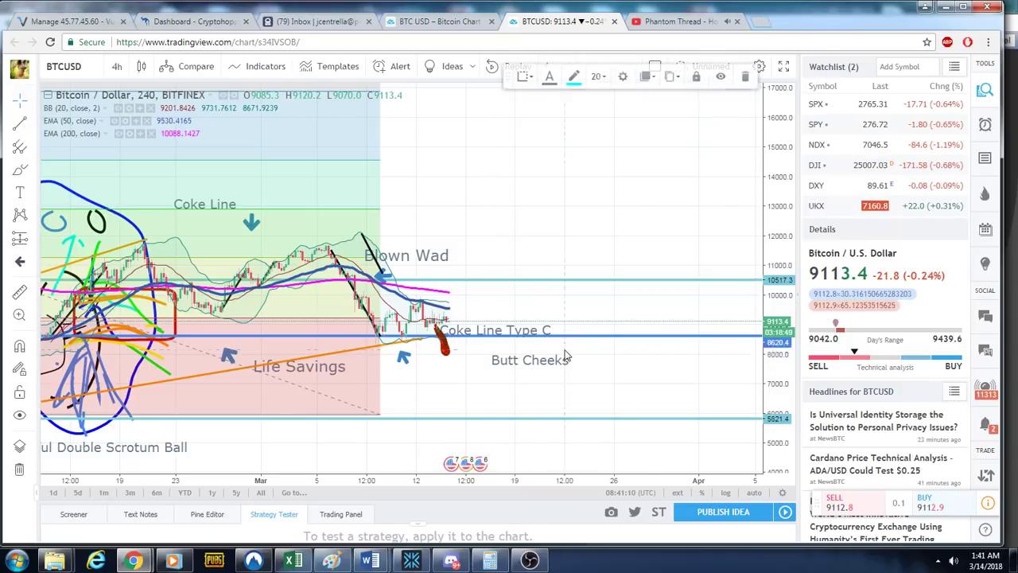
pyautogui.hotkey('ctrl', 'z')
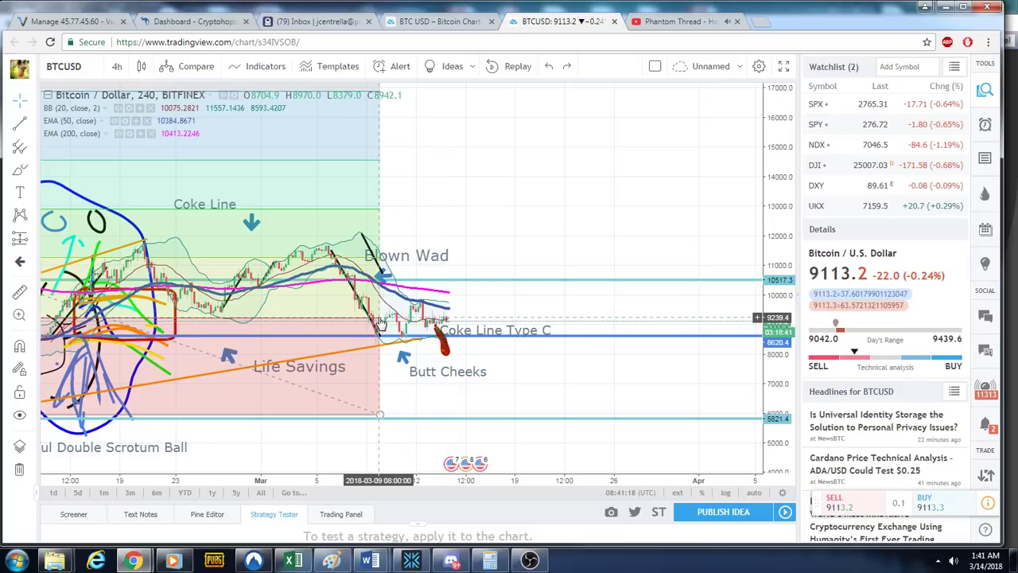
# Step: Stretch the price range and pan left to reveal the February drawings
pyautogui.scroll(3, 382, 330)
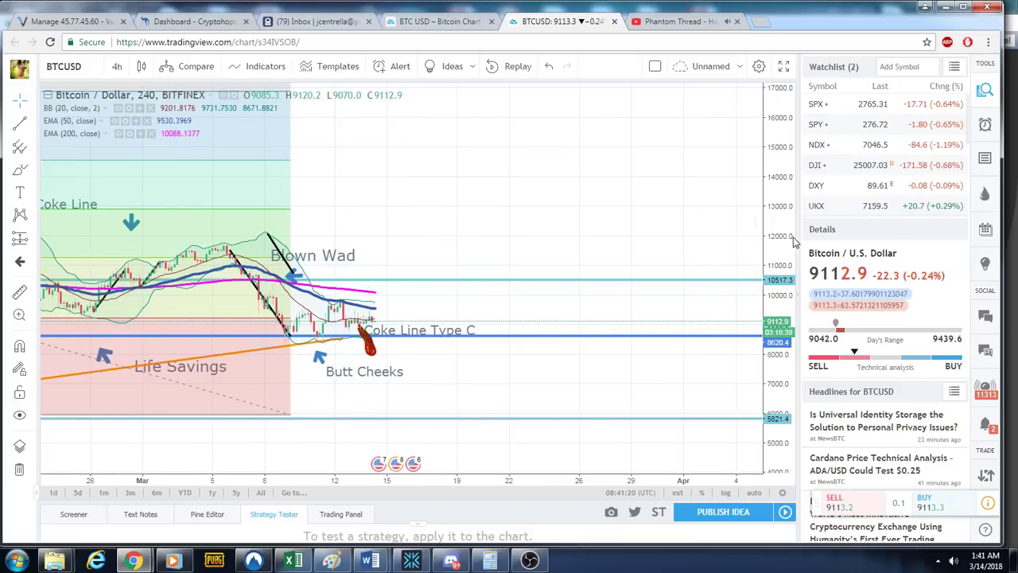
pyautogui.moveTo(786, 207); pyautogui.dragTo(785, 169)
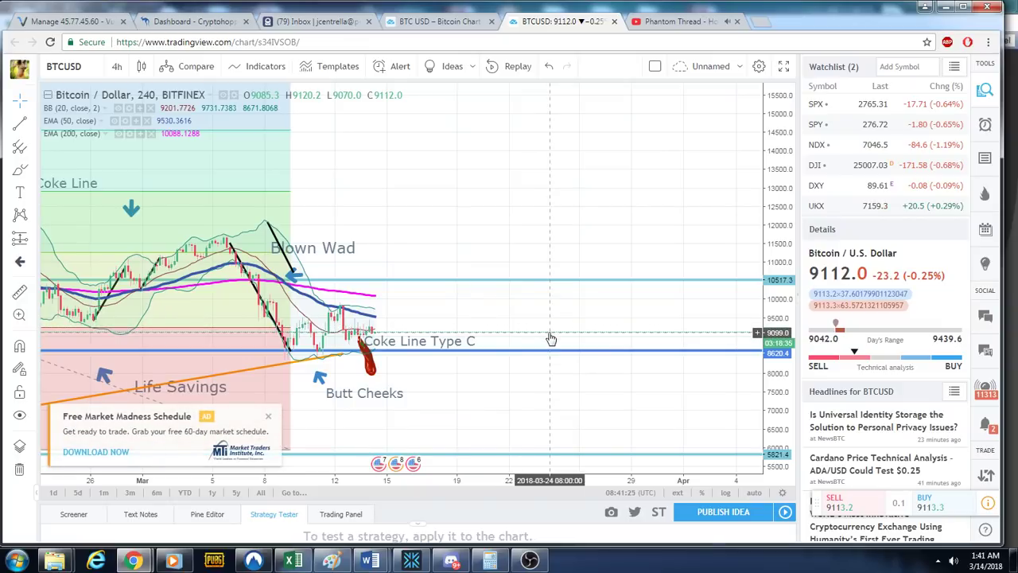
pyautogui.moveTo(492, 295)
pyautogui.mouseDown()
pyautogui.moveTo(604, 257)
pyautogui.moveTo(694, 251)
pyautogui.mouseUp()
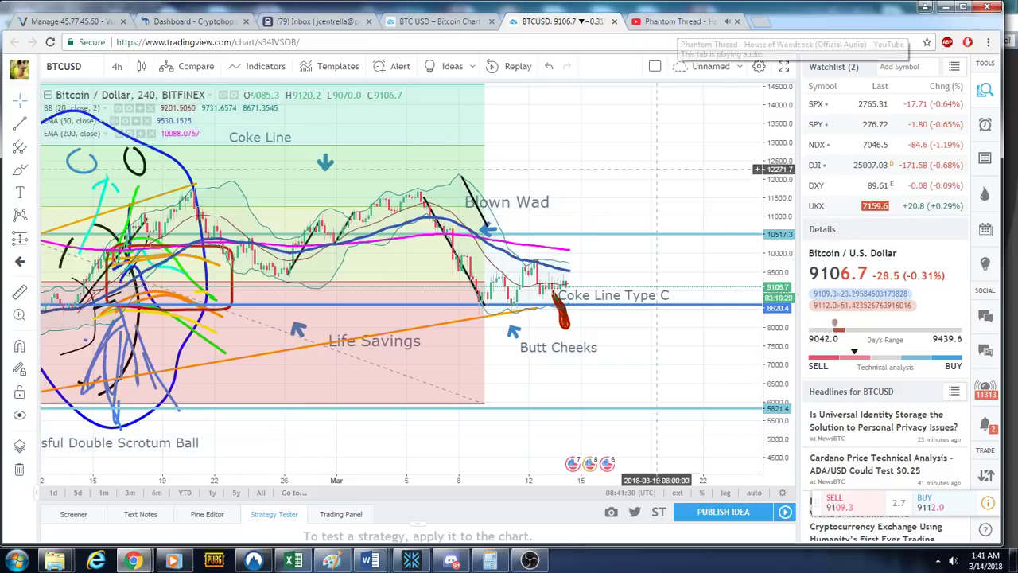
pyautogui.moveTo(180, 129); pyautogui.dragTo(280, 144)
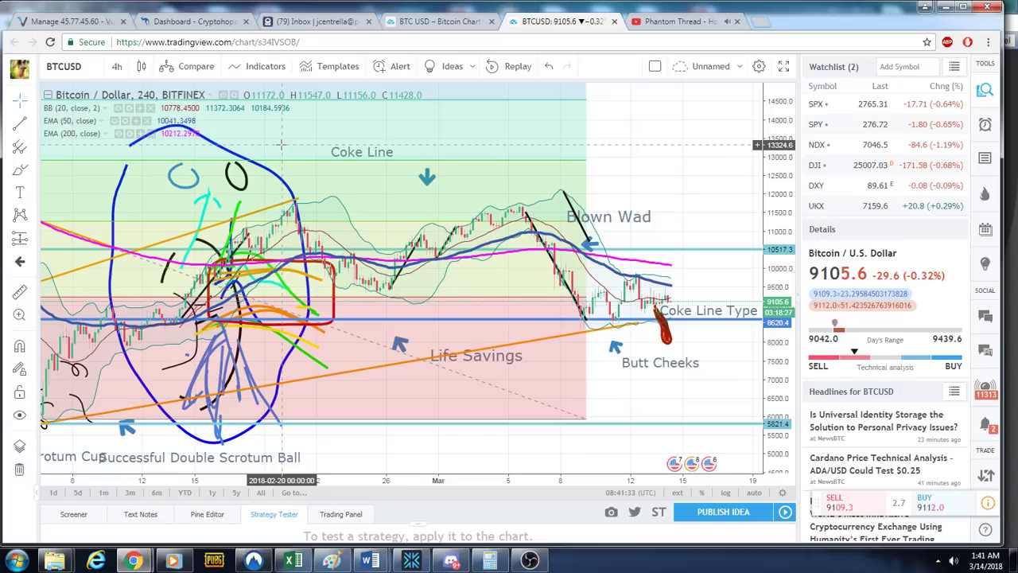
pyautogui.click(191, 21)
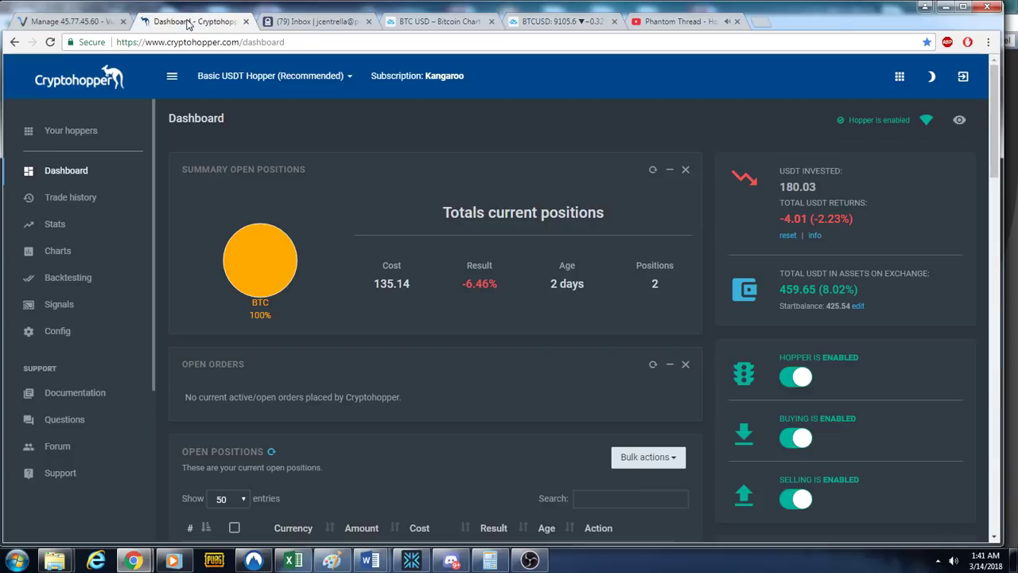
pyautogui.click(74, 130)
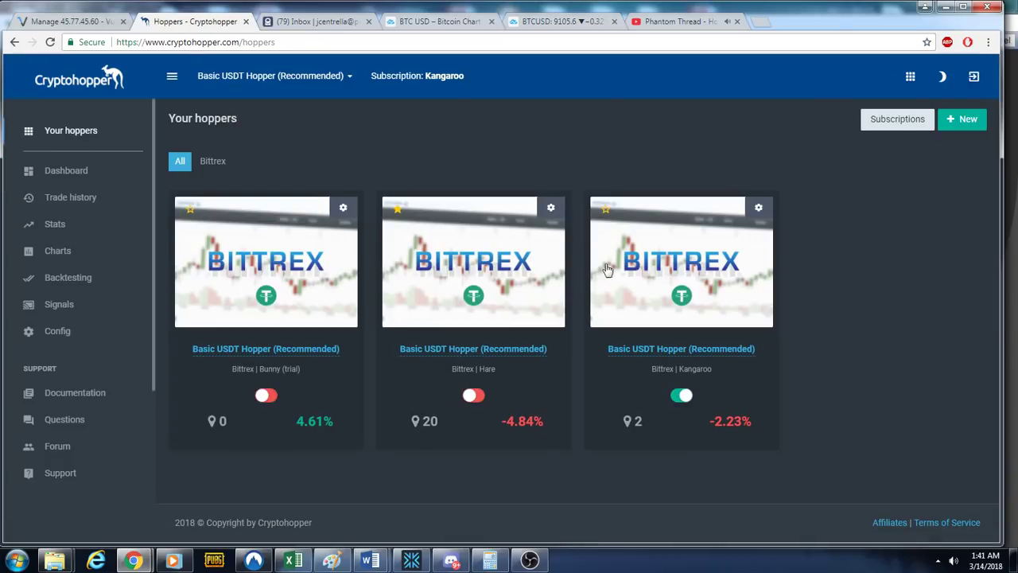
pyautogui.click(641, 258)
pyautogui.scroll(-2, 557, 469)
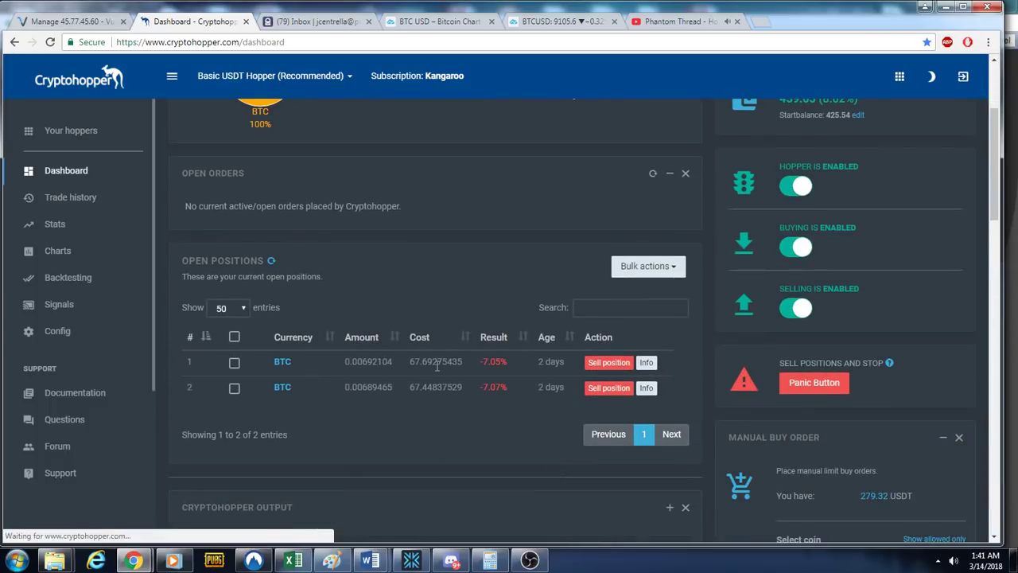
pyautogui.scroll(-2, 517, 483)
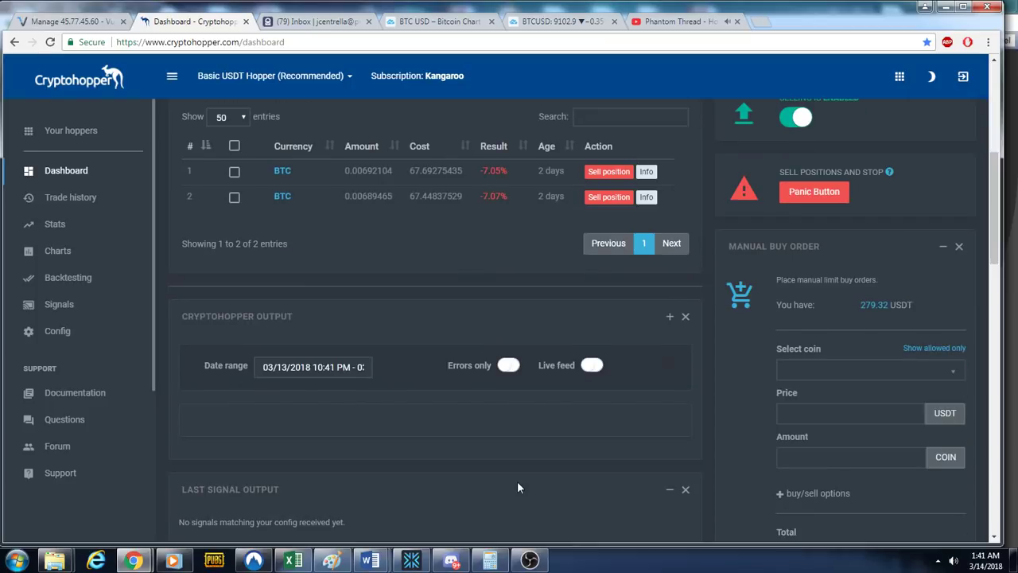
pyautogui.scroll(2, 517, 488)
pyautogui.scroll(2, 517, 487)
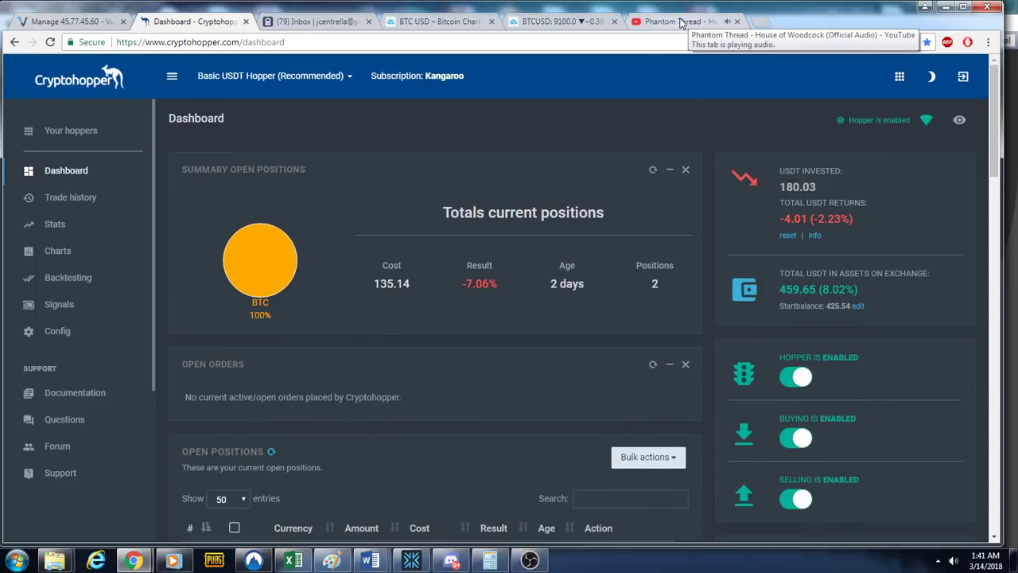
pyautogui.click(579, 28)
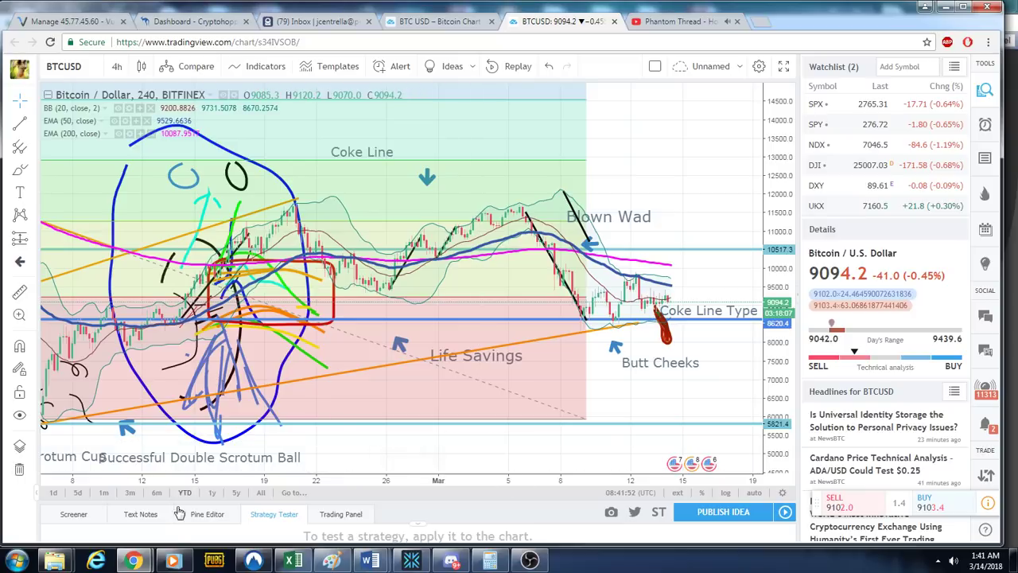
# Step: Switch from TradingView to the noVNC window showing the ProfitTrailer sales log
pyautogui.moveTo(134, 561)
pyautogui.click(206, 531)
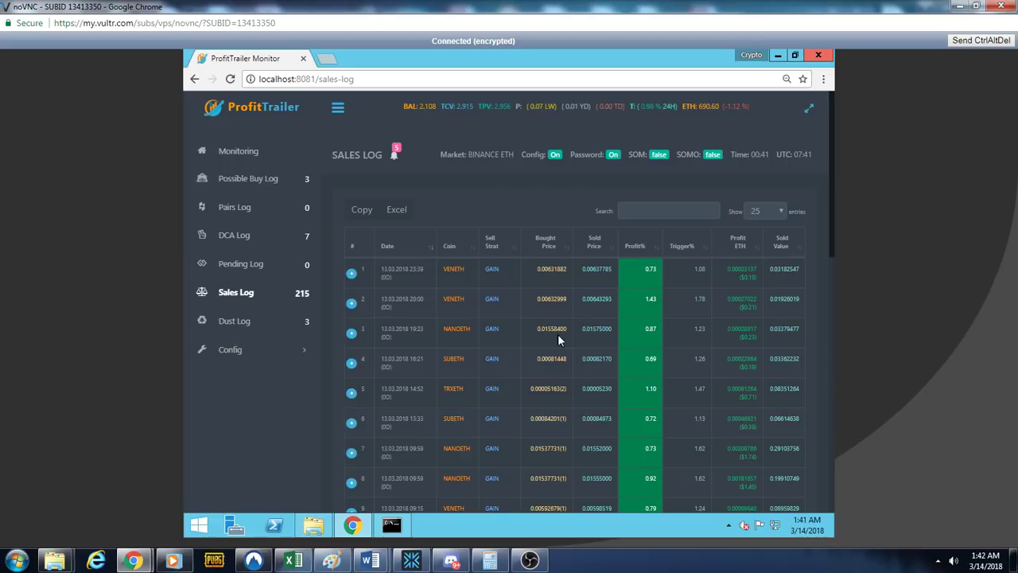
pyautogui.scroll(-1, 558, 340)
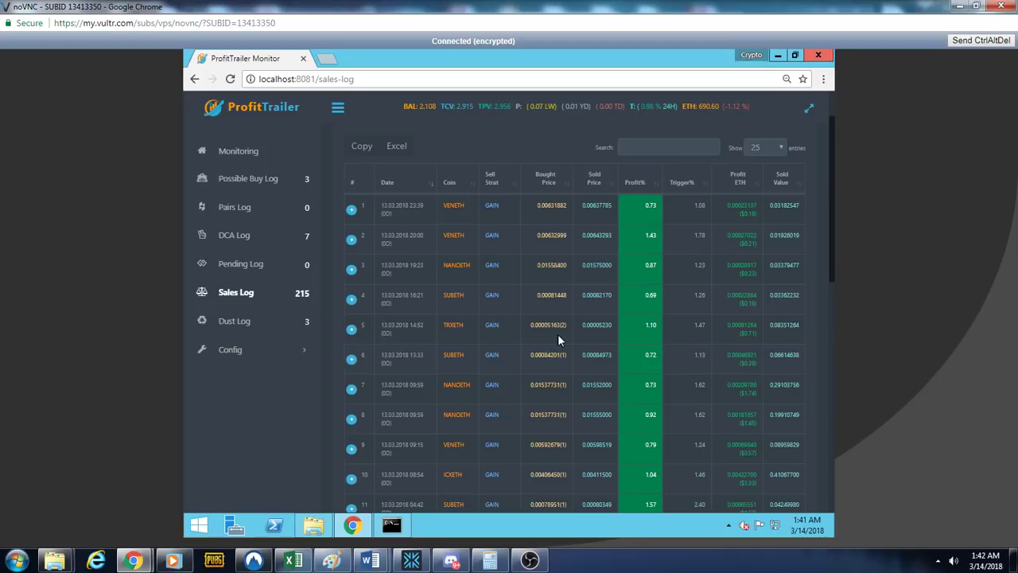
pyautogui.scroll(-1, 557, 340)
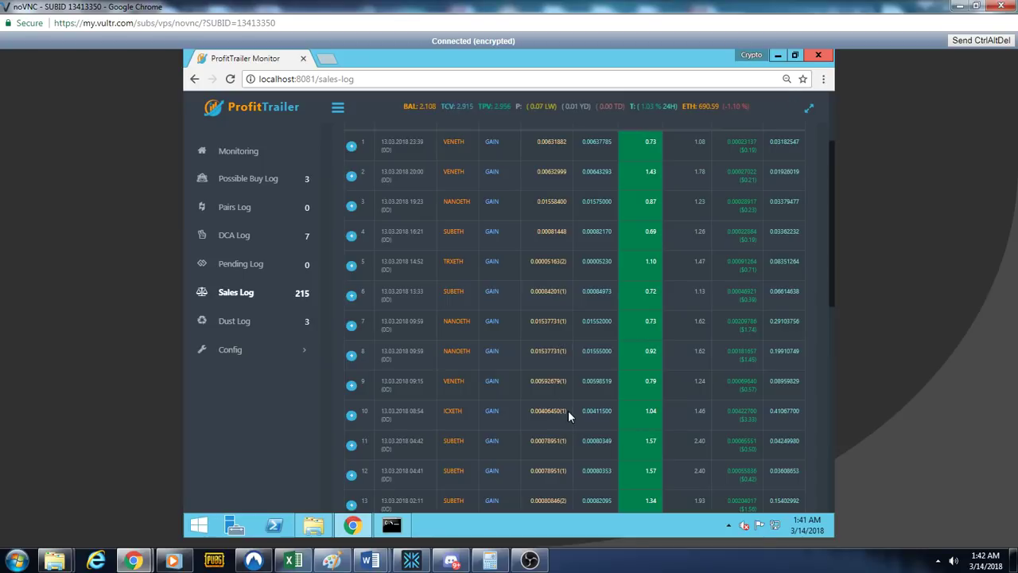
pyautogui.scroll(1, 568, 410)
pyautogui.scroll(1, 568, 411)
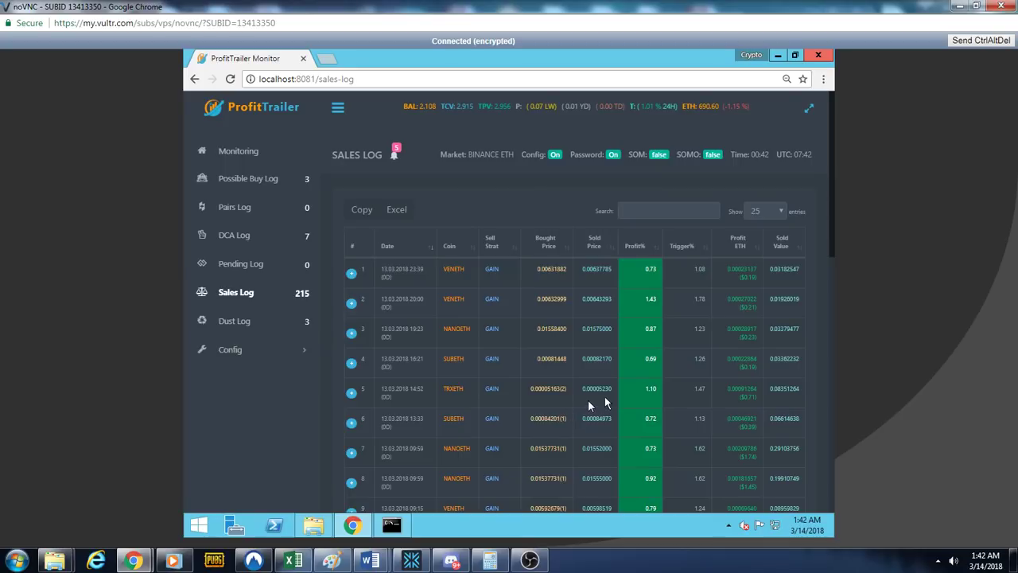
pyautogui.scroll(-3, 585, 399)
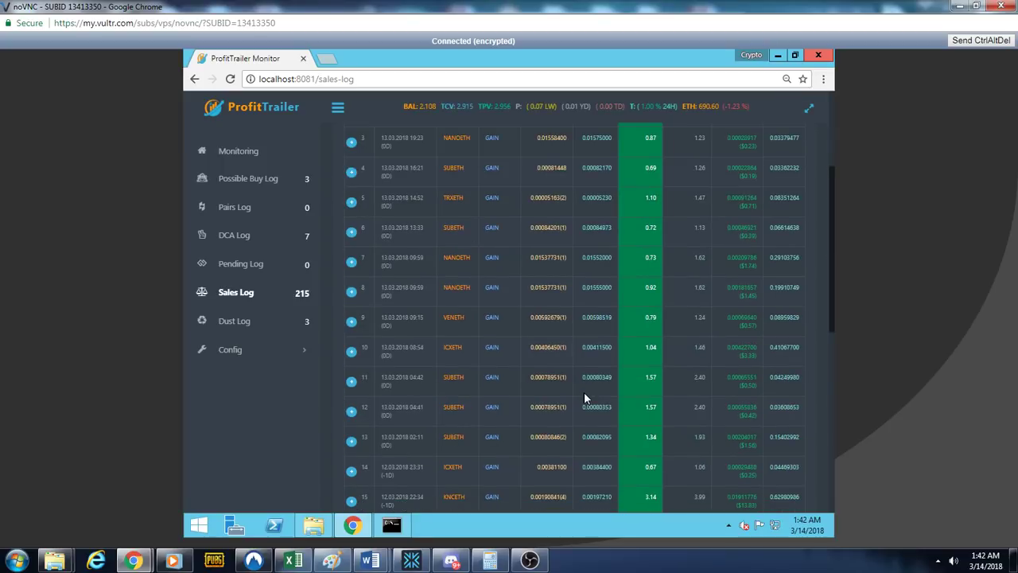
pyautogui.scroll(1, 585, 395)
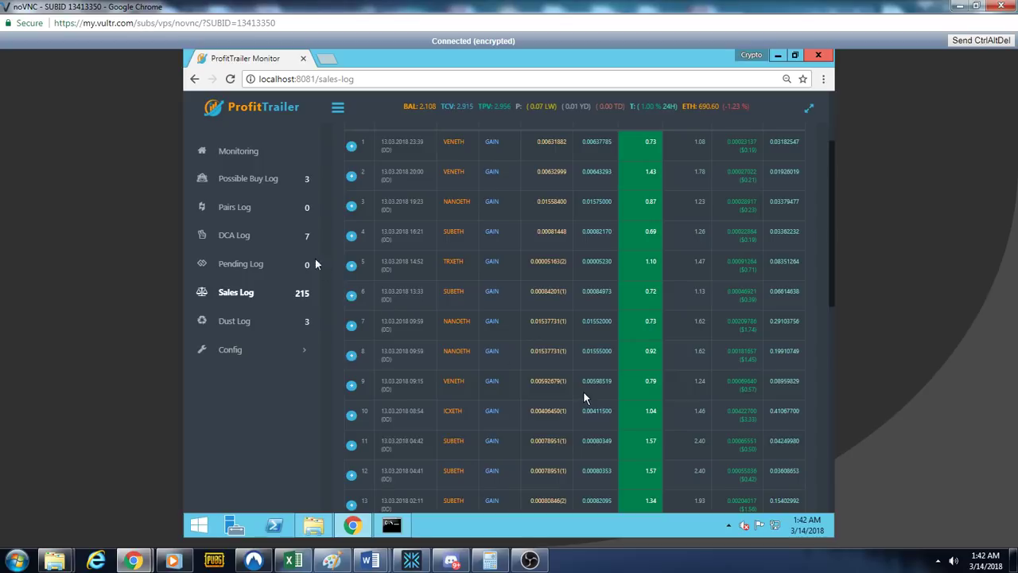
pyautogui.click(282, 247)
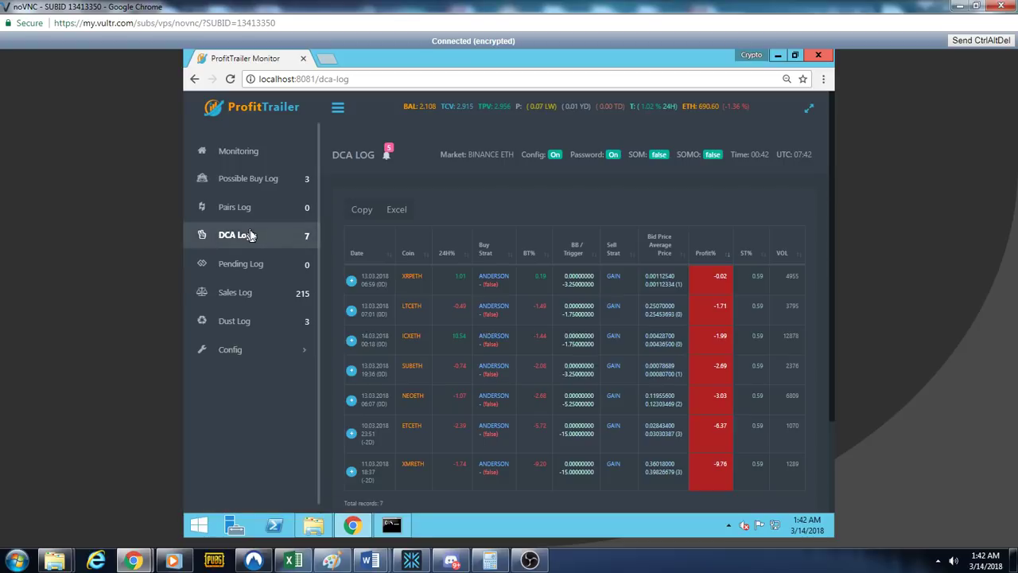
pyautogui.click(276, 302)
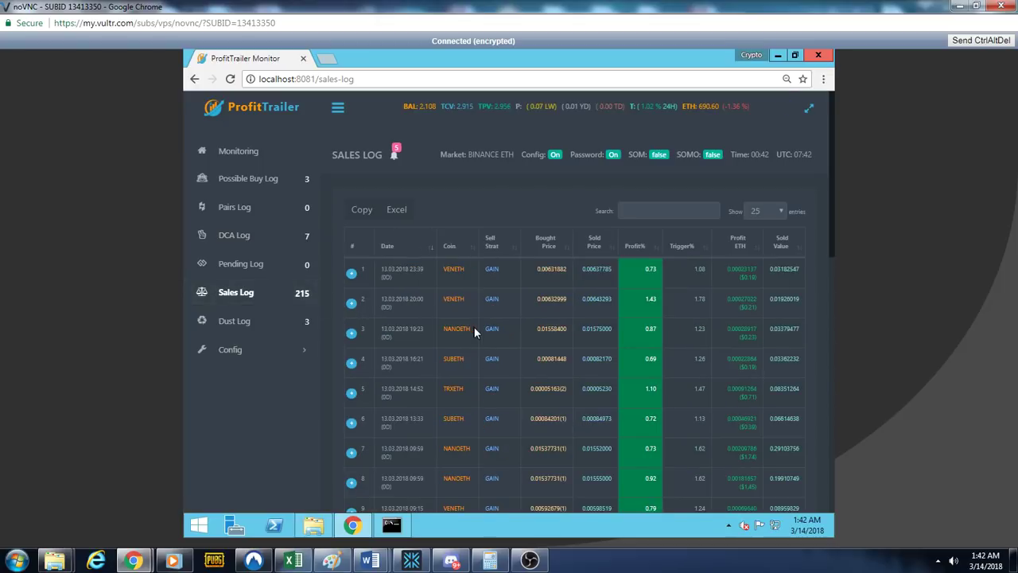
pyautogui.scroll(-1, 474, 333)
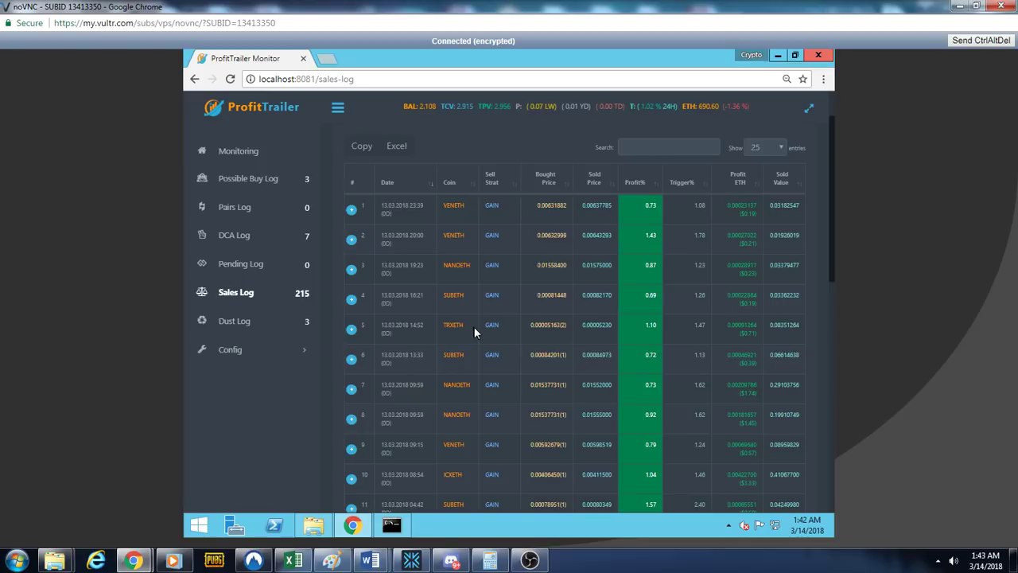
pyautogui.scroll(-2, 473, 332)
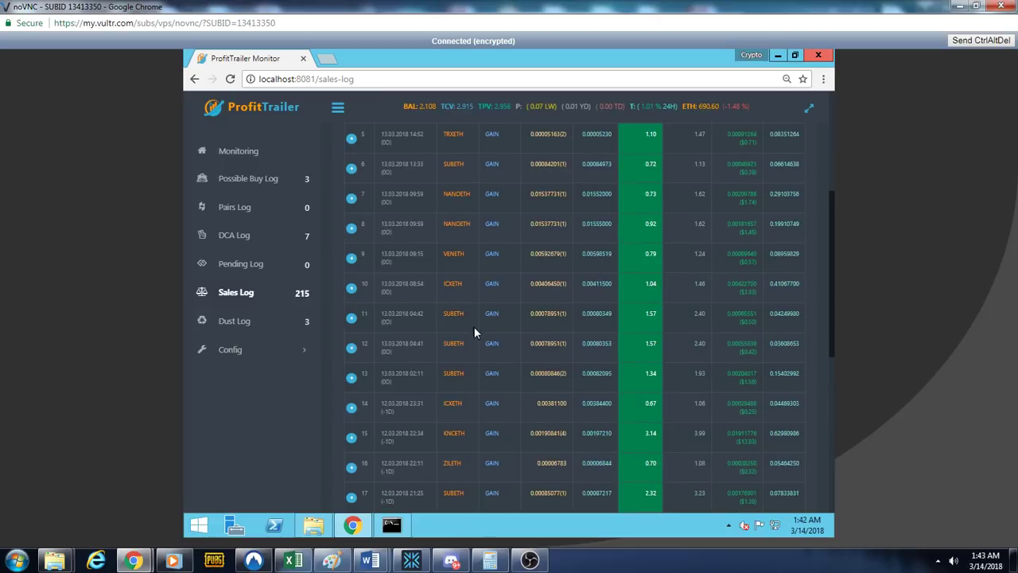
pyautogui.scroll(1, 474, 333)
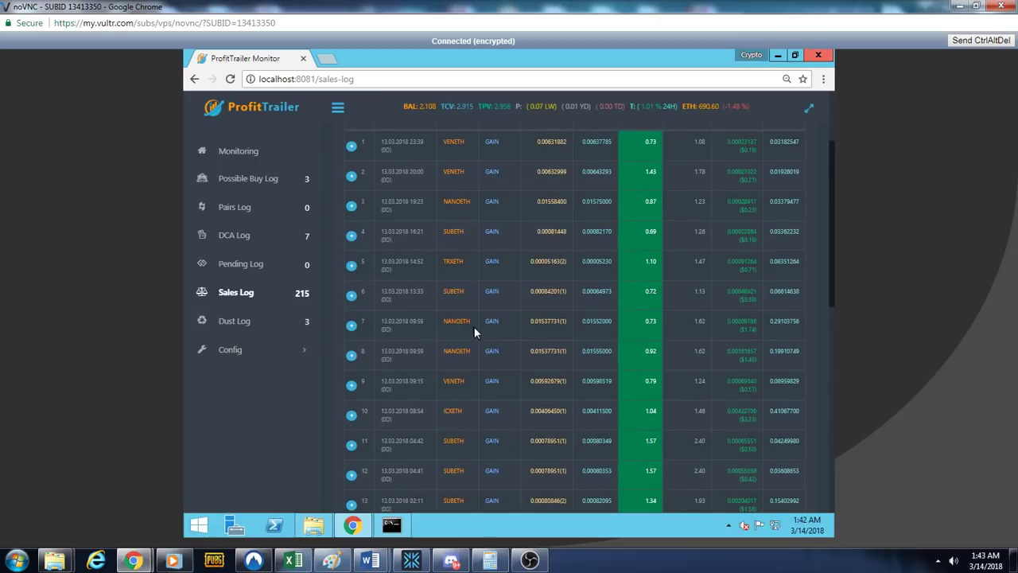